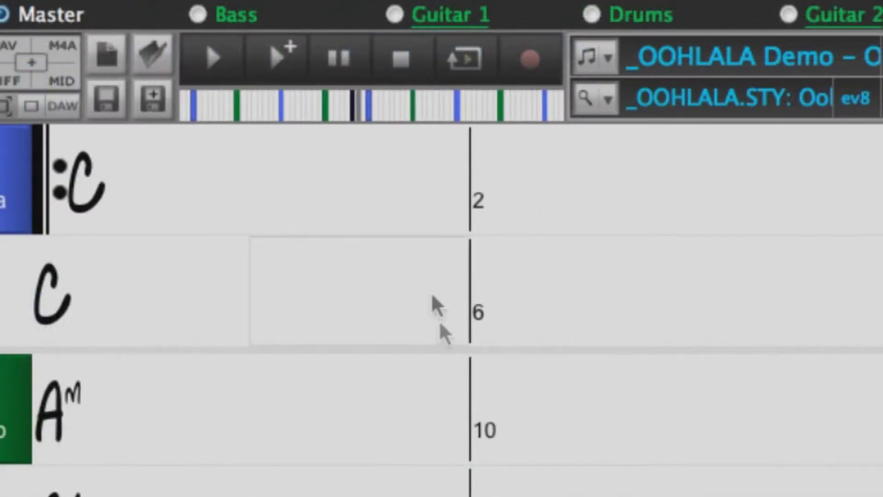
# - Stop the demo playback and start a new blank song
pyautogui.click(401, 59)
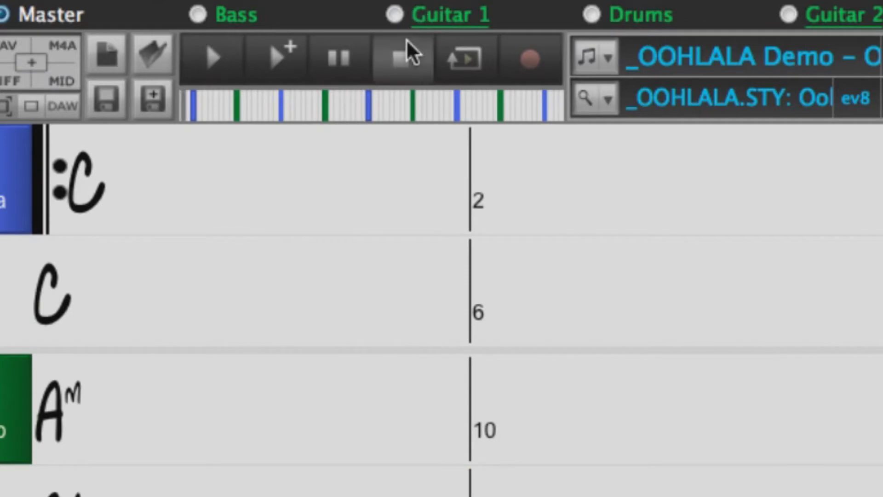
pyautogui.click(104, 54)
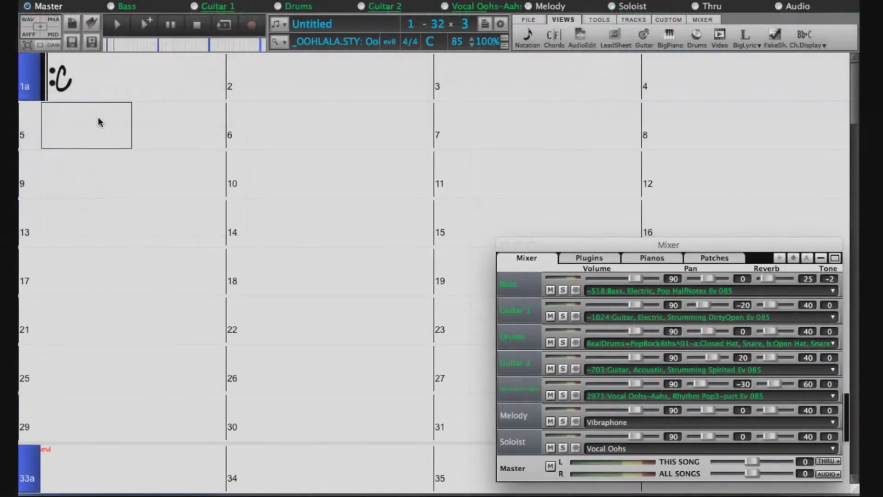
# - Enter the opening chords: Am in bar 1, F in bar 3, G in bar 4 and Am in bar 5
pyautogui.click(93, 83)
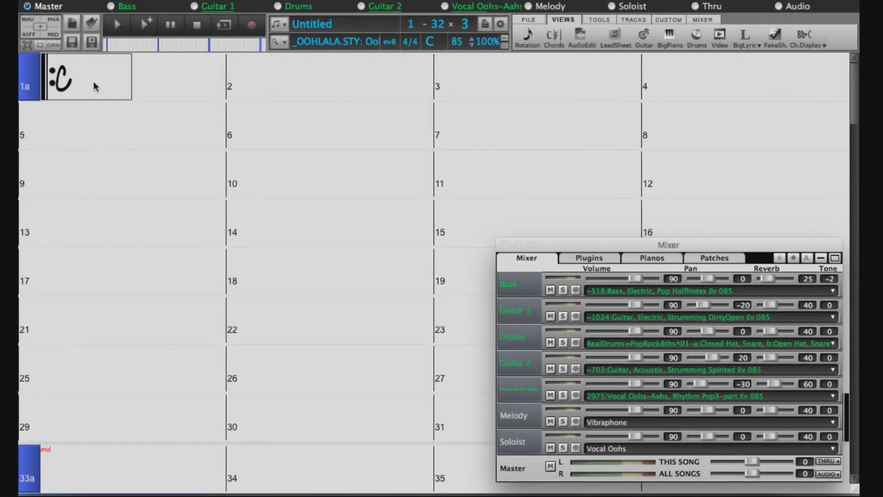
pyautogui.write('Am')
pyautogui.press('Return')
pyautogui.press('Return')
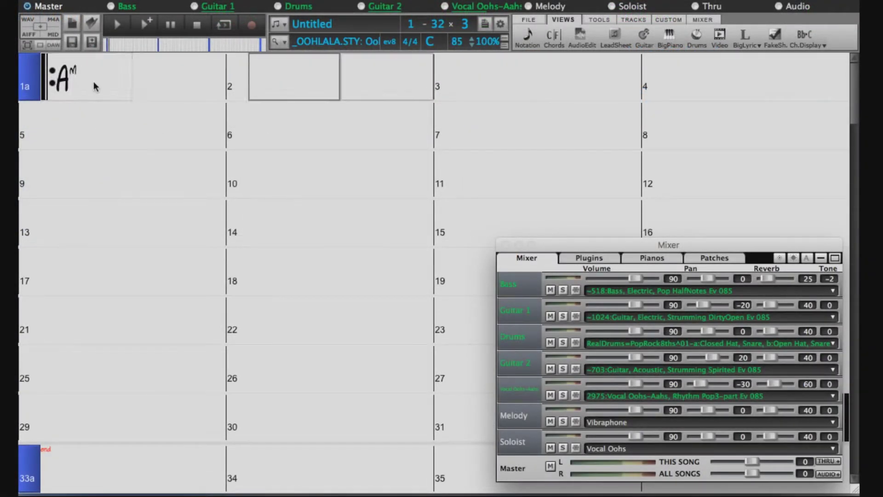
pyautogui.write('F')
pyautogui.press('Return')
pyautogui.press('Return')
pyautogui.write('G')
pyautogui.press('Return')
pyautogui.write('Am')
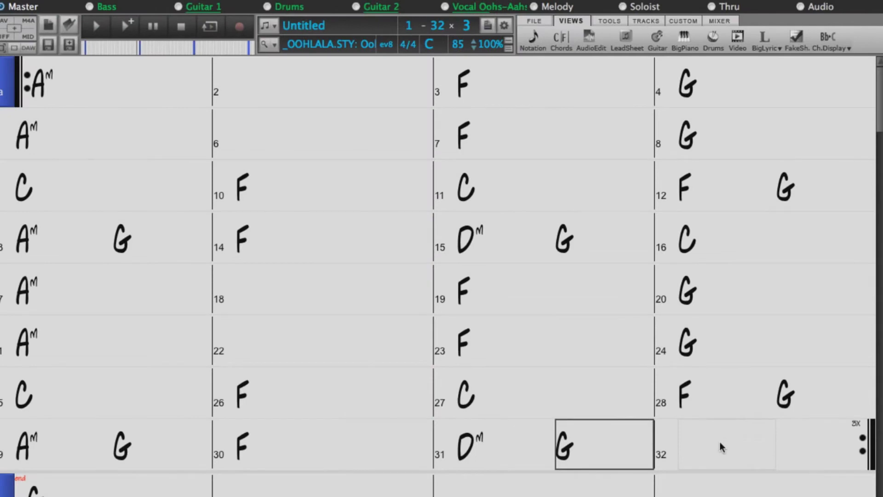
# - Enter a C chord in bar 32 to end the chorus
pyautogui.click(720, 443)
pyautogui.write('C')
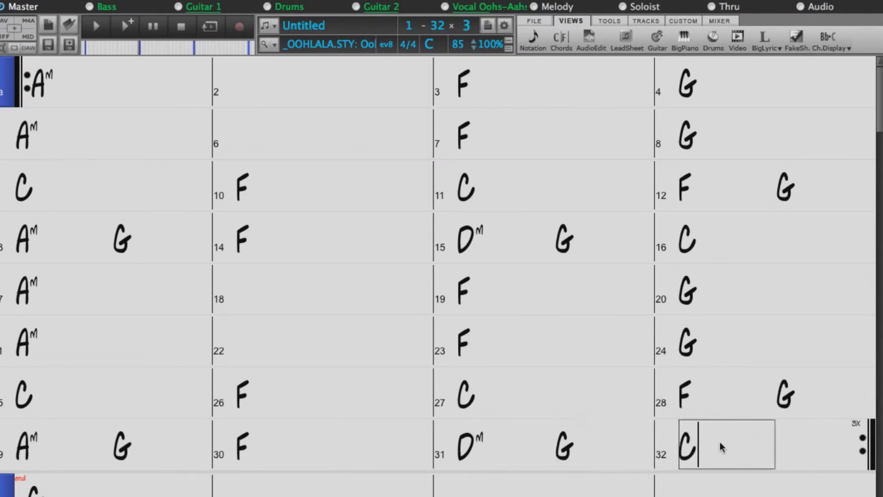
pyautogui.press('Return')
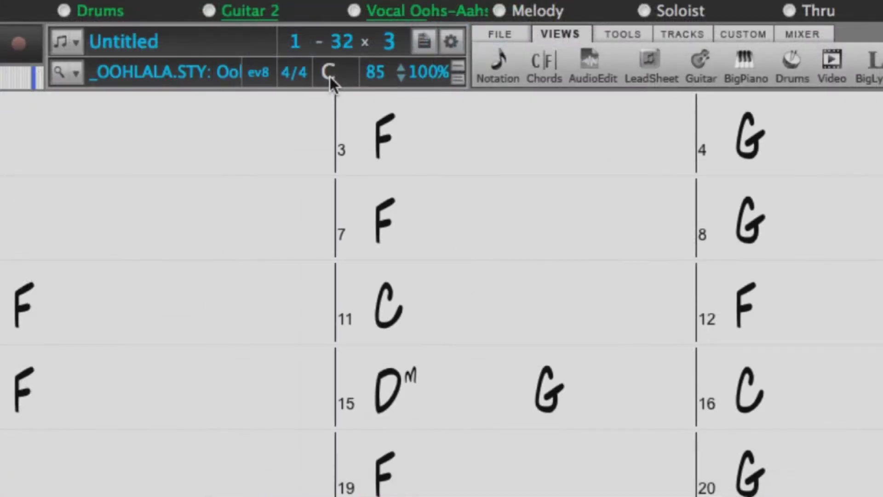
# - Transpose the song and its key signature to D
pyautogui.click(329, 76)
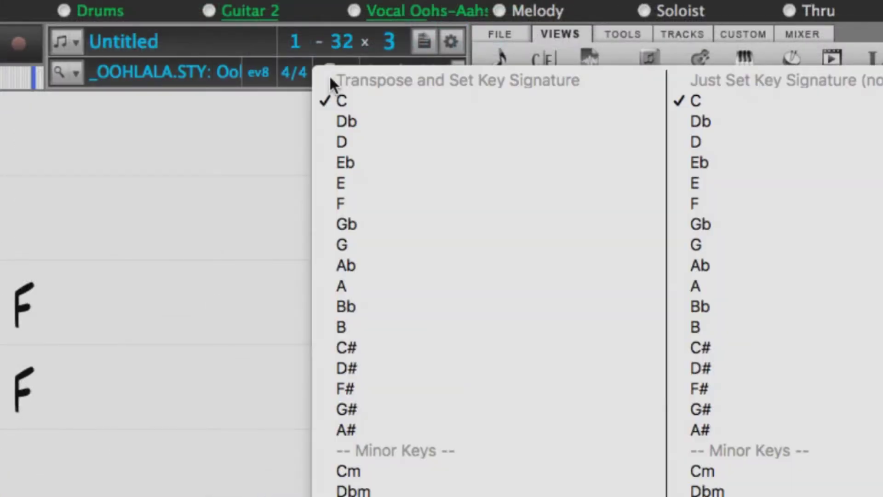
pyautogui.click(362, 140)
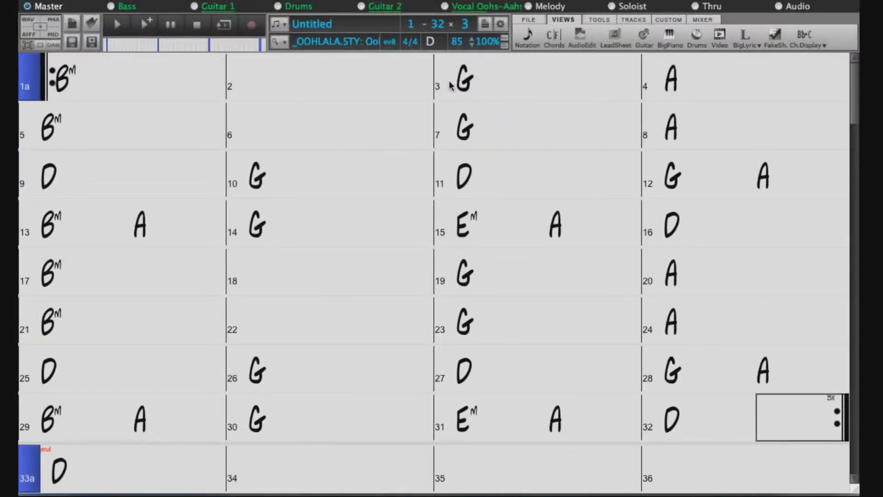
# - Set part markers b at bar 9, a at bar 17 and b at bar 25, and generate and play the song
pyautogui.click(34, 180)
pyautogui.click(35, 180)
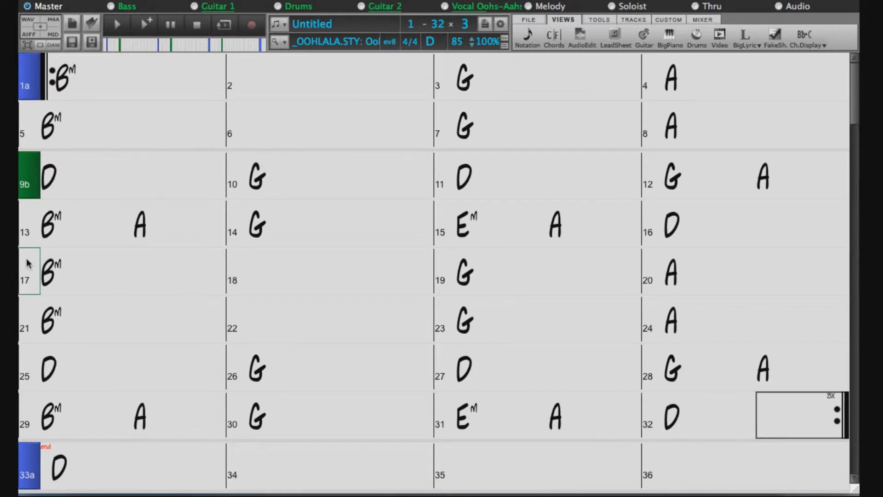
pyautogui.click(26, 274)
pyautogui.click(25, 363)
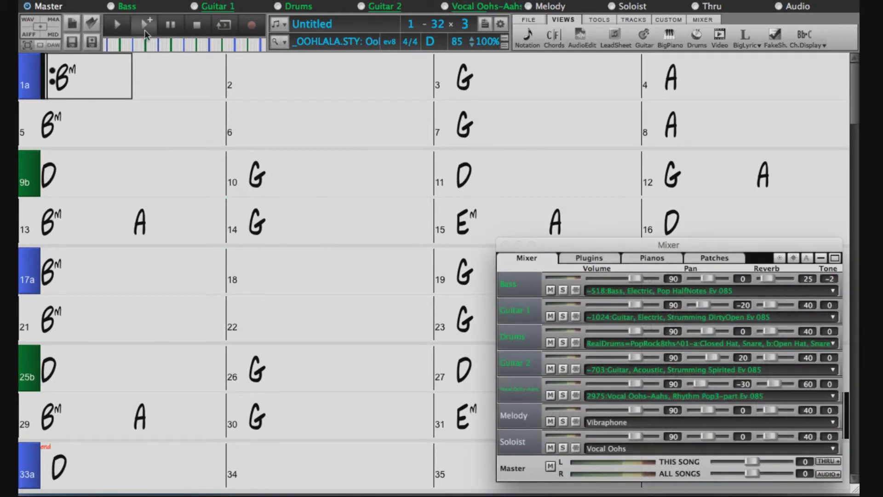
pyautogui.click(150, 29)
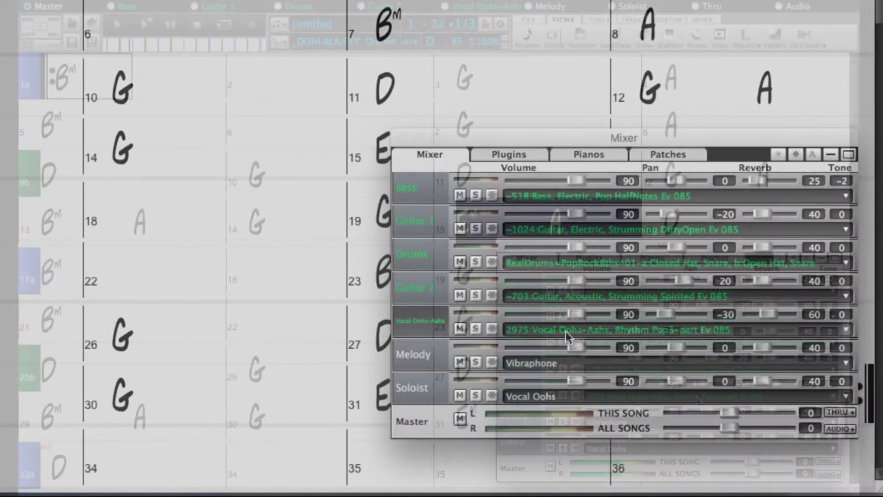
# - Filter the RealTracks by "vocal" and assign Vocal Oohs-Aahs, Background Pop3-part Ev 085 (2976) to the vocal track
pyautogui.click(634, 397)
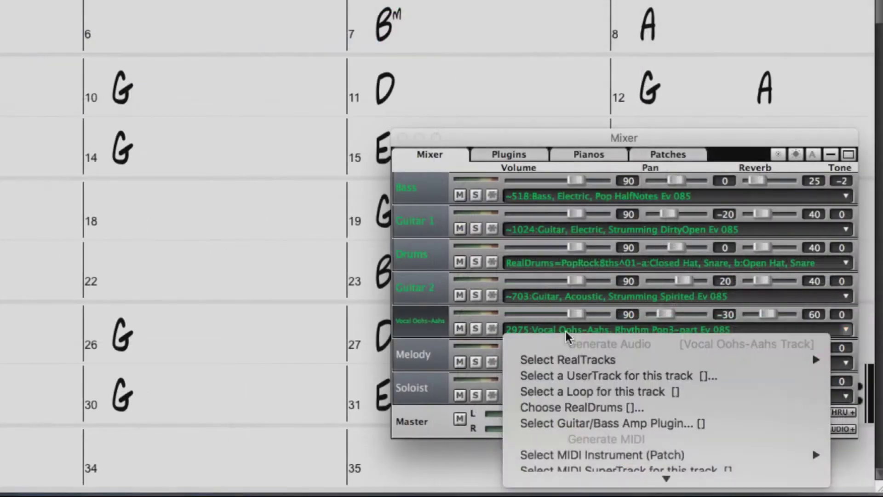
pyautogui.moveTo(572, 360)
pyautogui.click(478, 360)
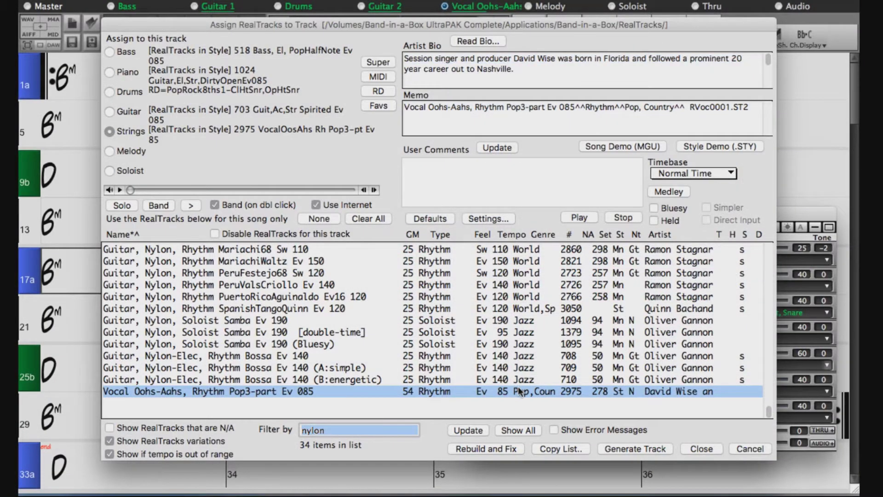
pyautogui.write('vocal')
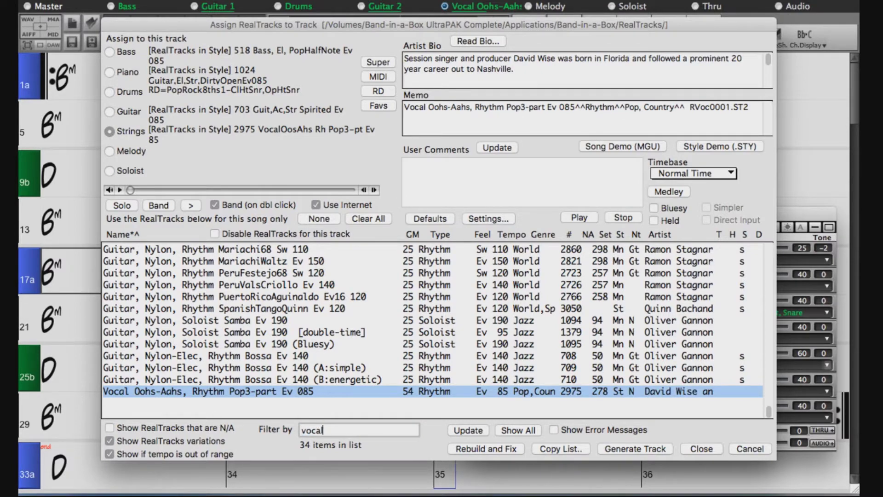
pyautogui.press('Return')
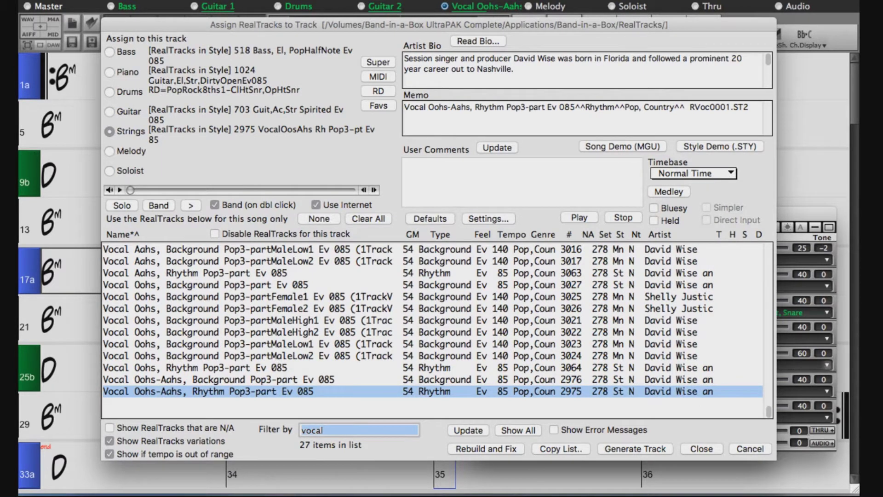
pyautogui.click(181, 378)
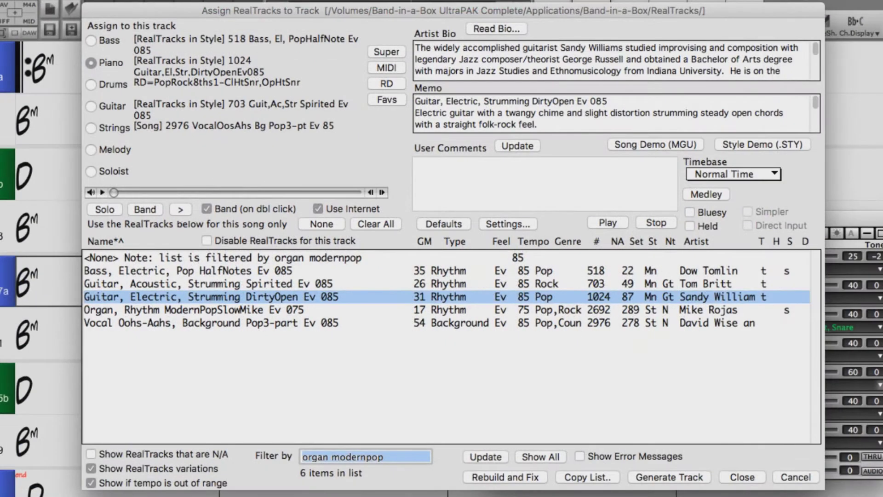
# - Assign Organ, Rhythm ModernPopSlowMike Ev 075 to the Piano track and Guitar, Electric, Rhythm RockBritSoulful Ev 085 to the Guitar track
pyautogui.click(199, 310)
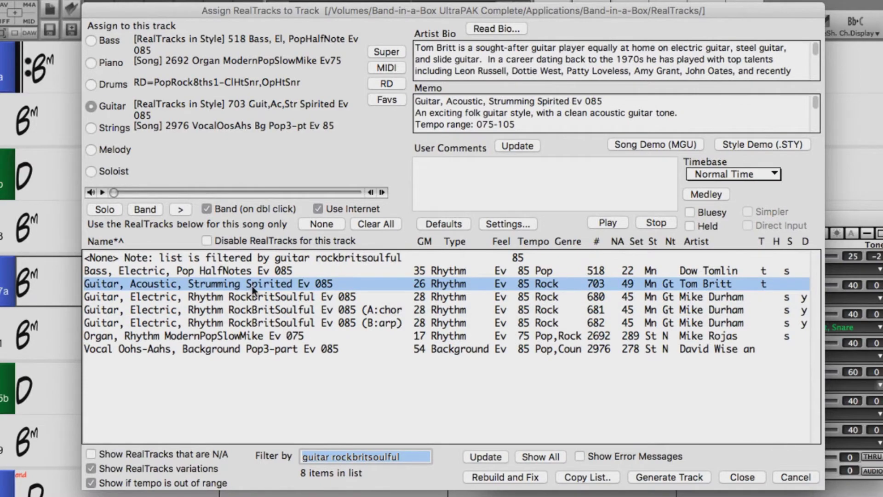
pyautogui.click(255, 297)
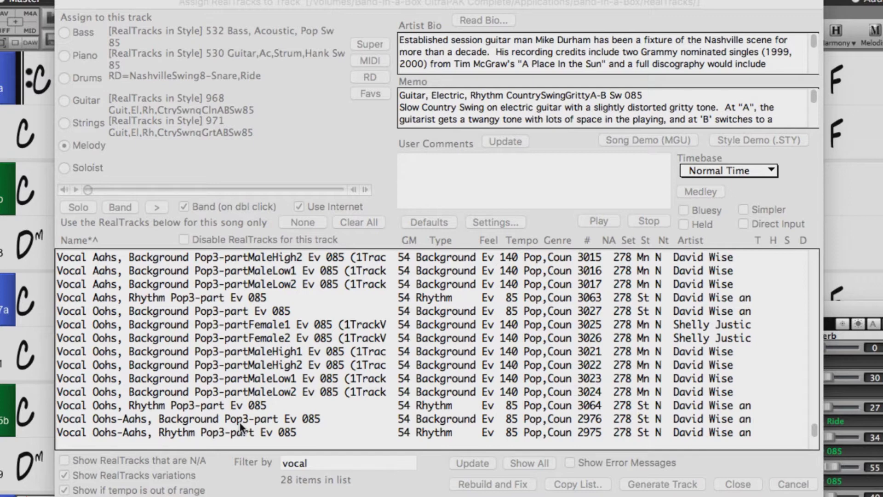
# - Filter the RealTracks by "vocal" and assign Vocal Oohs, Background Pop3-partMaleHigh1 Ev 085 (3021) to the Melody track
pyautogui.press('Return')
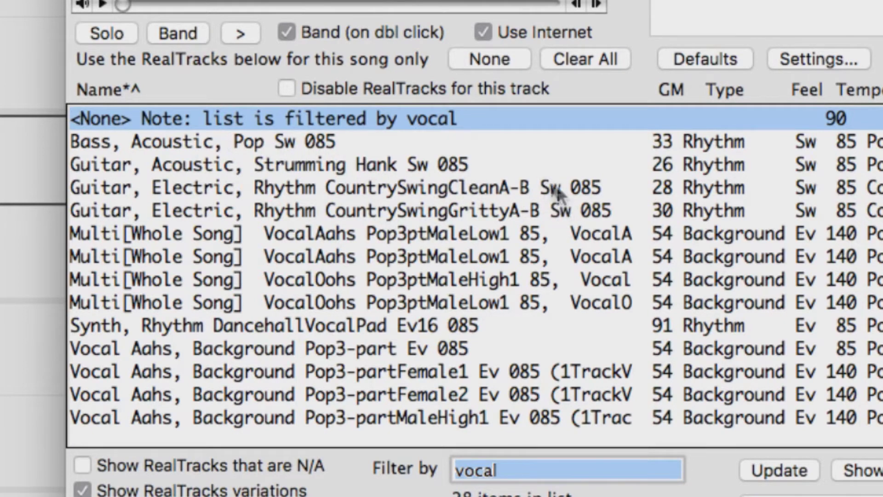
pyautogui.scroll(-4, 429, 258)
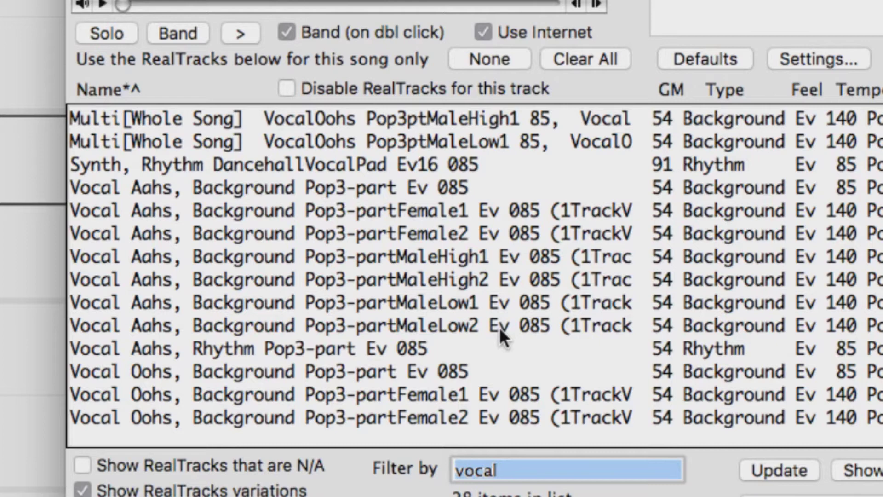
pyautogui.scroll(-3, 499, 328)
pyautogui.click(443, 253)
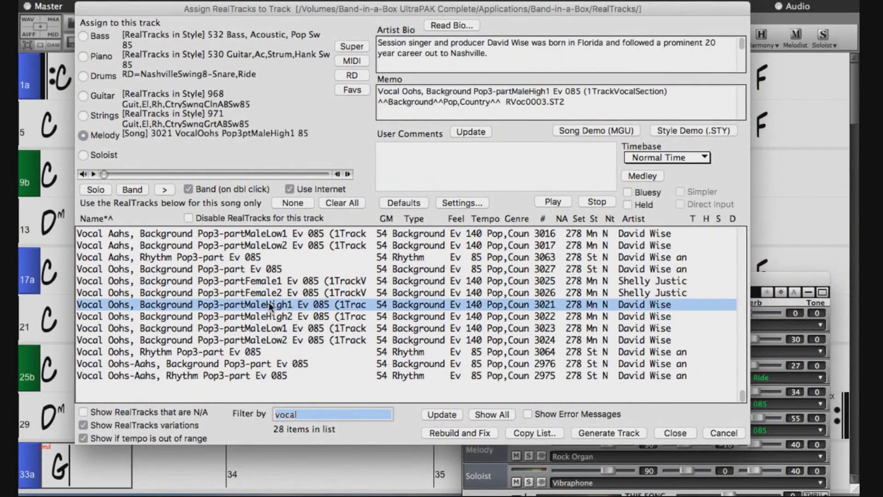
# - Assign Vocal Oohs, Background Pop3-partFemale1 Ev 085 (3025) to the Soloist track
pyautogui.click(83, 155)
pyautogui.scroll(-5, 194, 285)
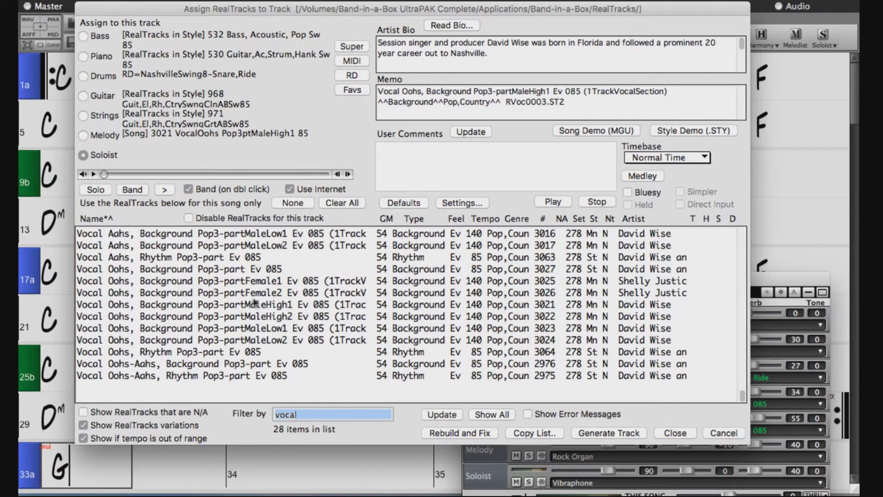
pyautogui.click(271, 281)
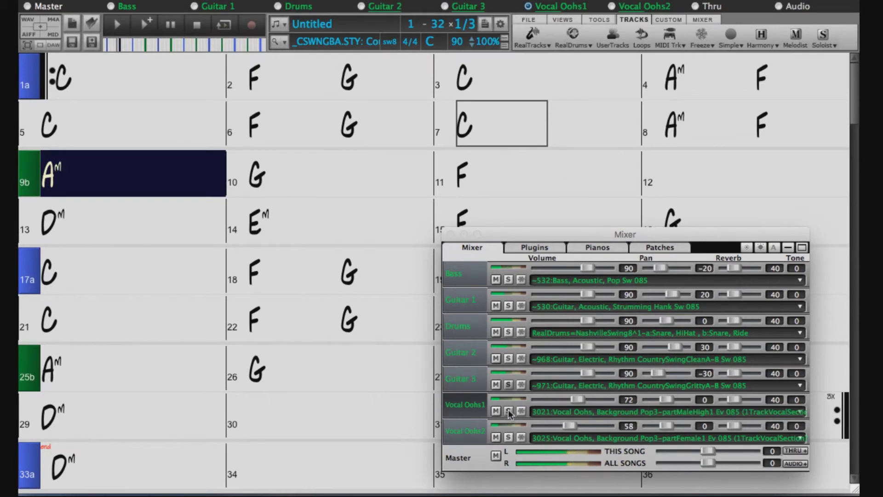
# - Solo the Vocal Oohs1 and Vocal Oohs2 tracks during playback
pyautogui.click(509, 413)
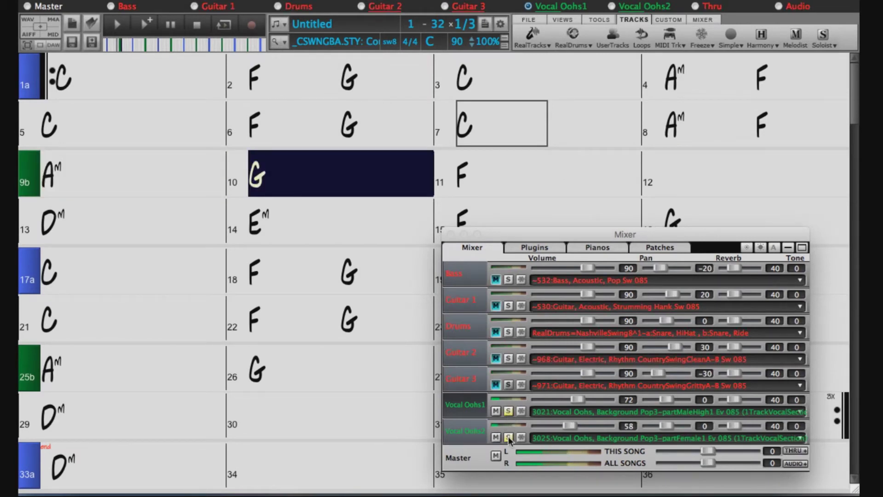
pyautogui.click(509, 438)
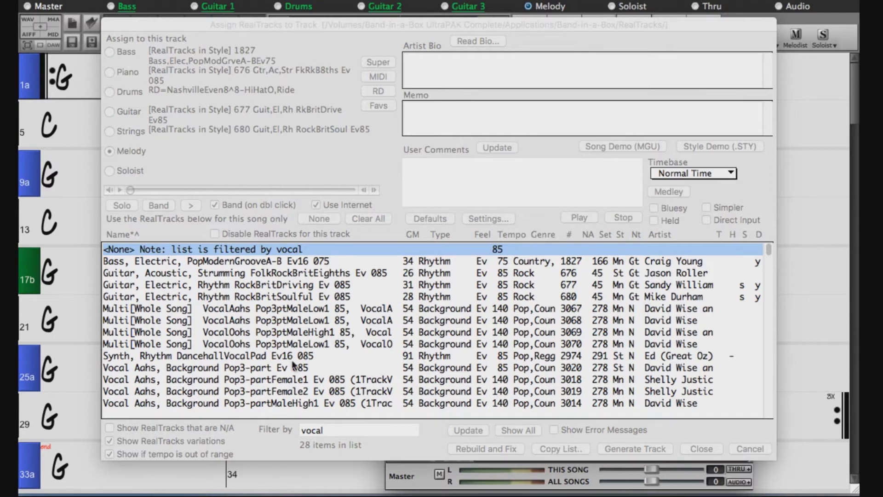
# - Assign Vocal Aahs, Background Pop3-partMaleHigh1 Ev 085 (3014) to the Melody track
pyautogui.scroll(-5, 293, 364)
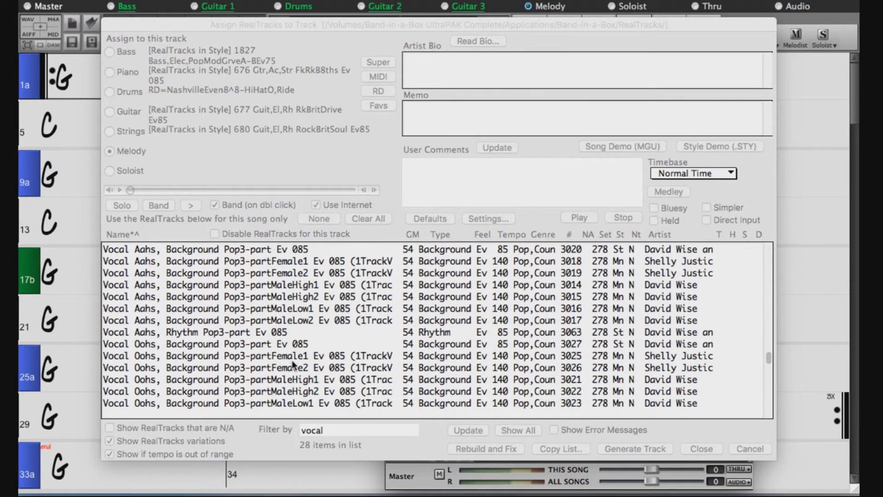
pyautogui.click(299, 284)
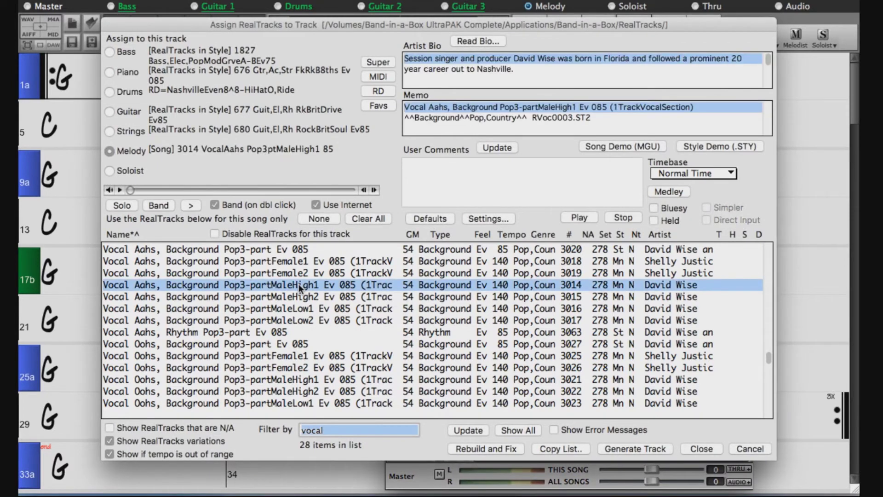
# - Create a RealTracks medley on the Melody track by adding 3016 Vocal Aahs, Background Pop3-partMaleLow1 and setting all to play simultaneously
pyautogui.click(674, 192)
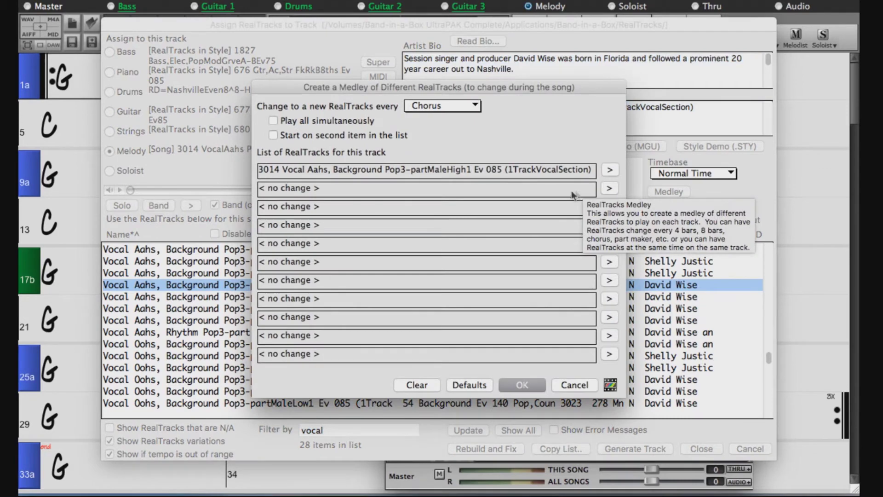
pyautogui.click(609, 188)
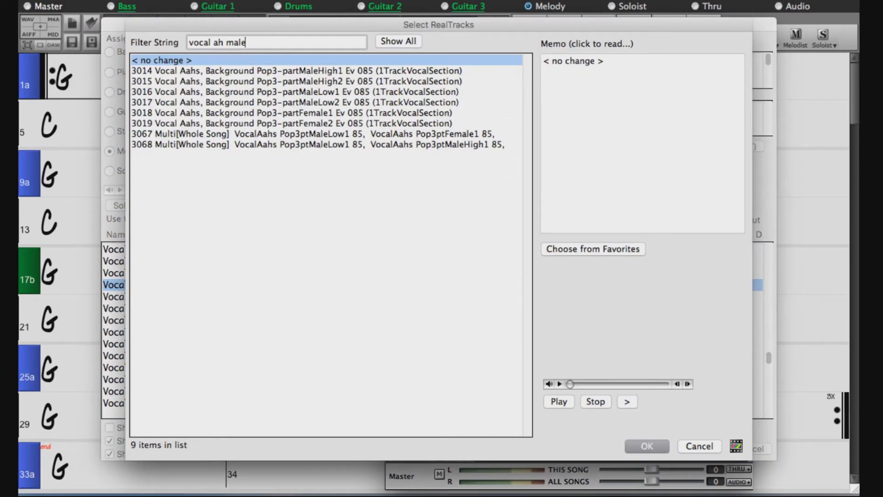
pyautogui.click(303, 91)
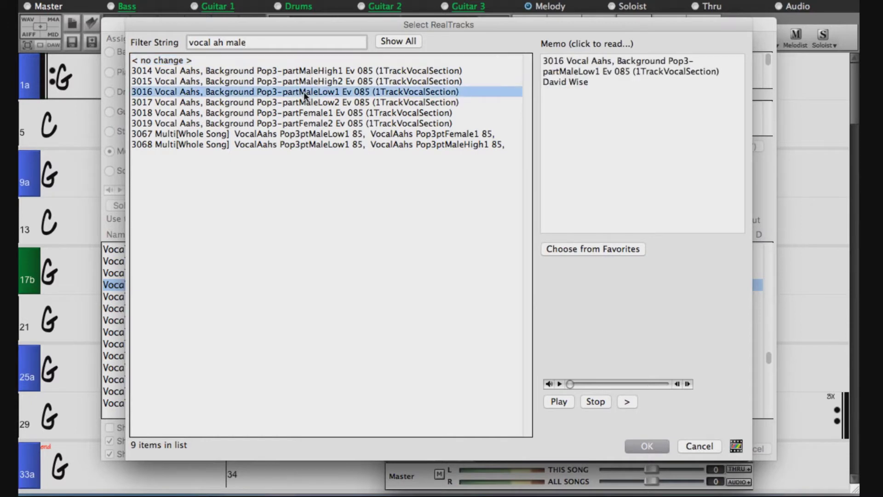
pyautogui.click(653, 440)
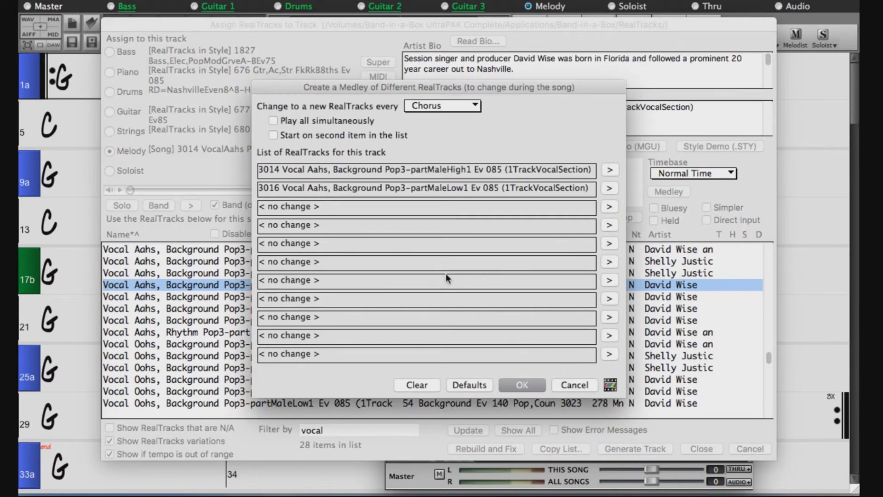
pyautogui.click(273, 121)
pyautogui.click(522, 385)
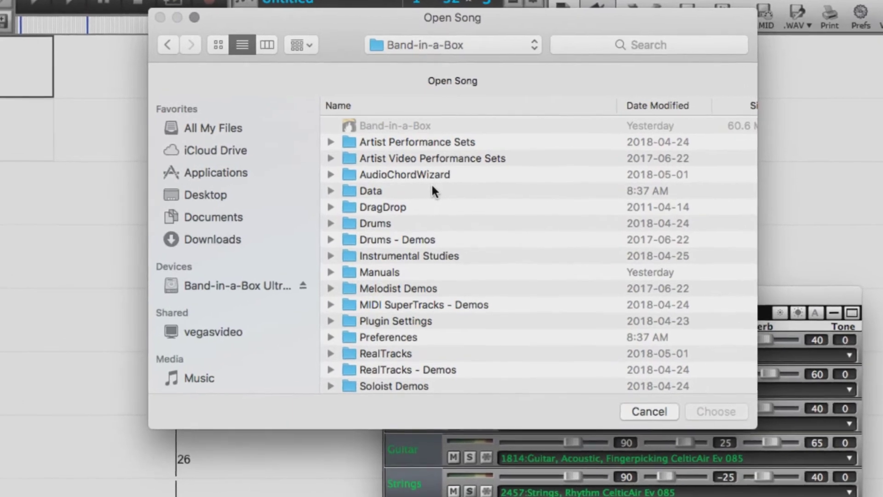
# - Open the song Down by the Salley Gardens.MGU from the Artist Performance Set 8 folder inside Artist Performance Sets
pyautogui.click(414, 138)
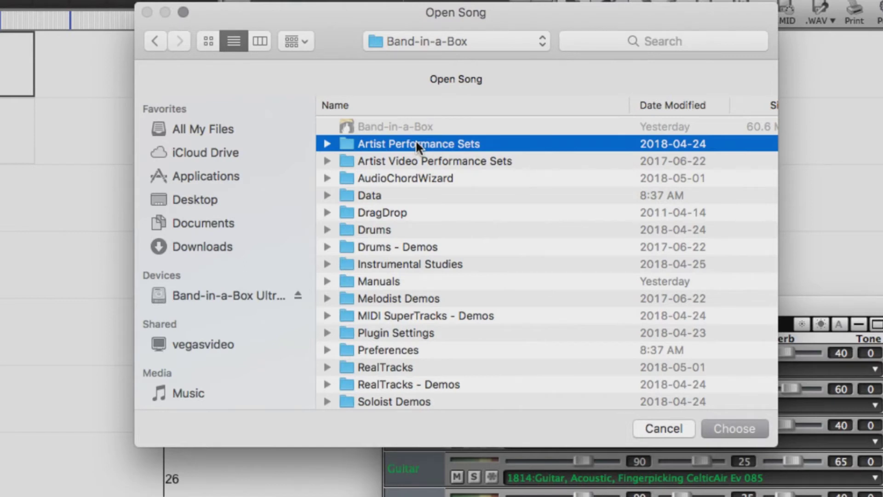
pyautogui.doubleClick(416, 144)
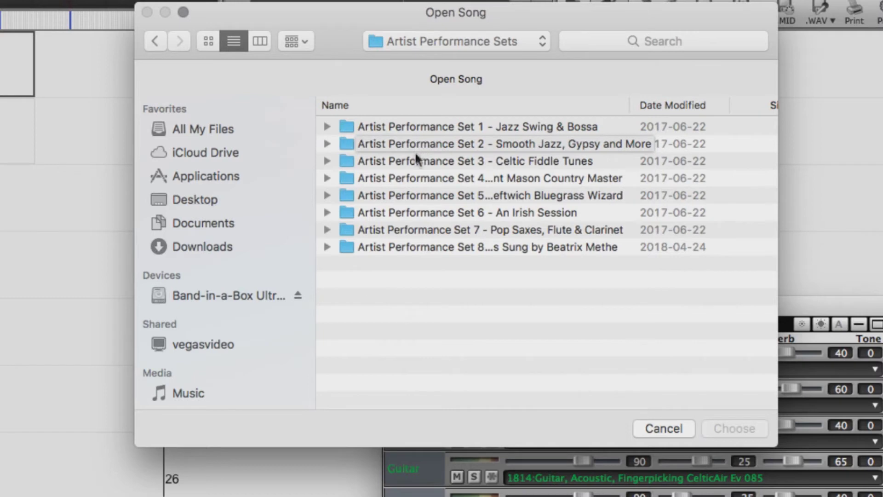
pyautogui.click(377, 247)
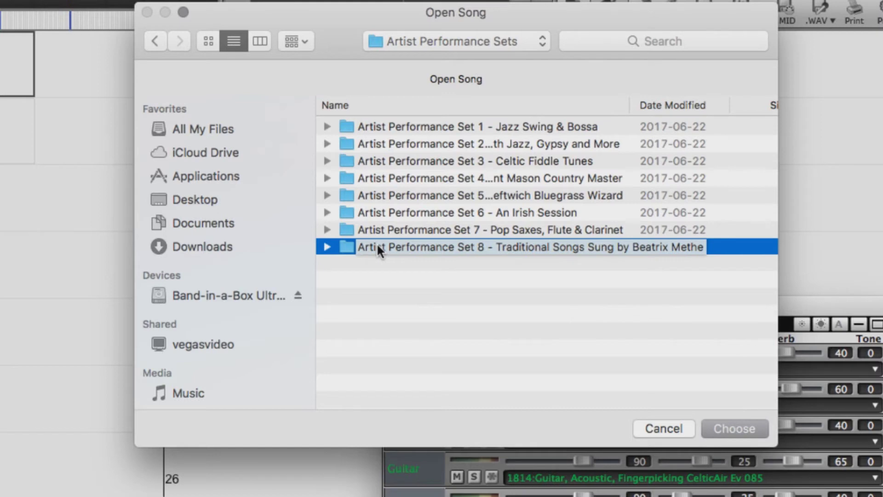
pyautogui.doubleClick(377, 246)
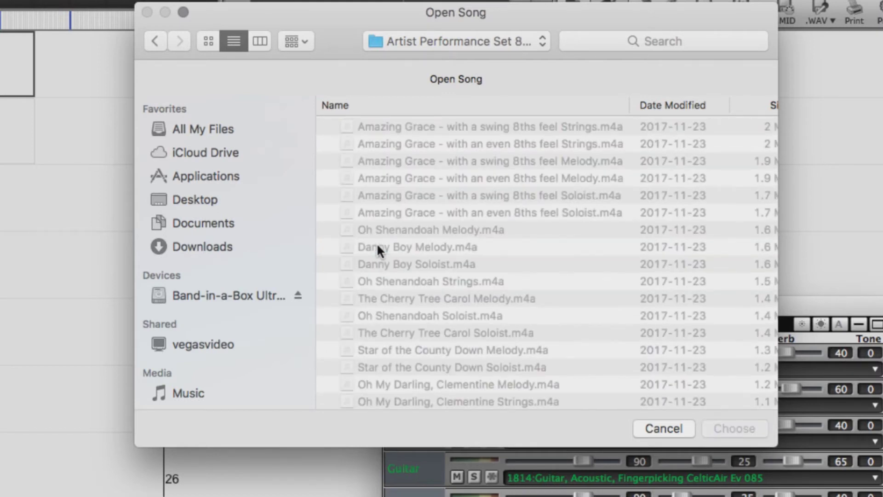
pyautogui.scroll(-5, 376, 249)
pyautogui.scroll(-4, 377, 251)
pyautogui.scroll(-2, 377, 243)
pyautogui.scroll(-5, 377, 243)
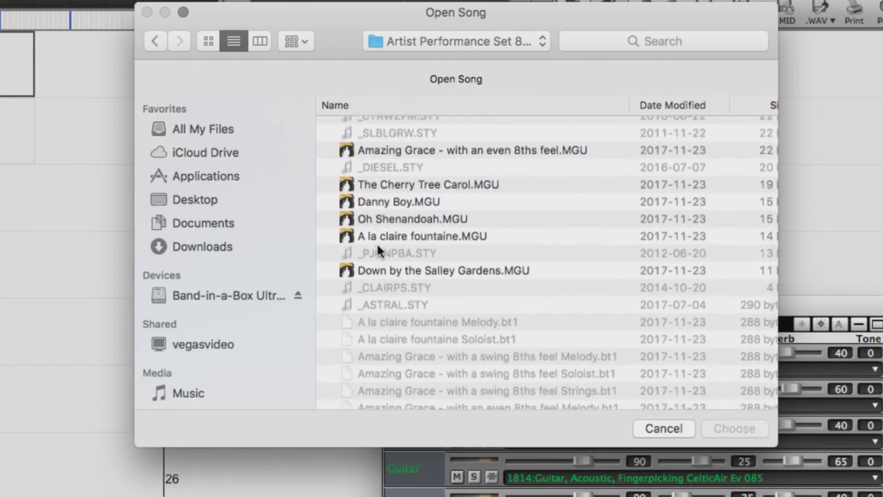
pyautogui.doubleClick(392, 266)
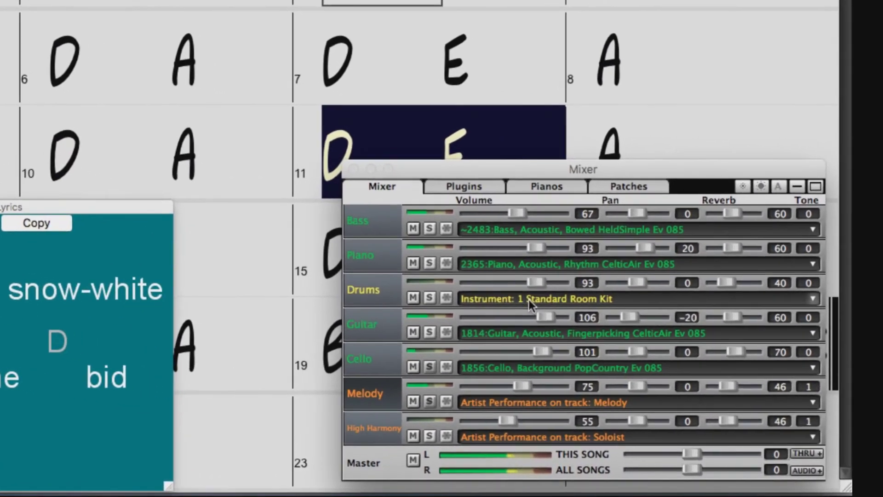
# - Choose Vocal Oohs-Aahs, Rhythm Pop3-part Ev 085 (2975) as the RealTrack for the Drums track
pyautogui.click(529, 299)
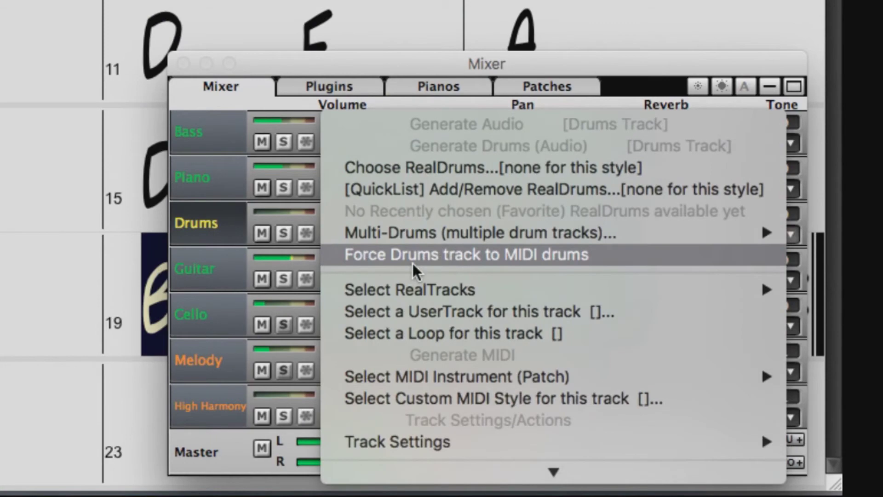
pyautogui.moveTo(414, 289)
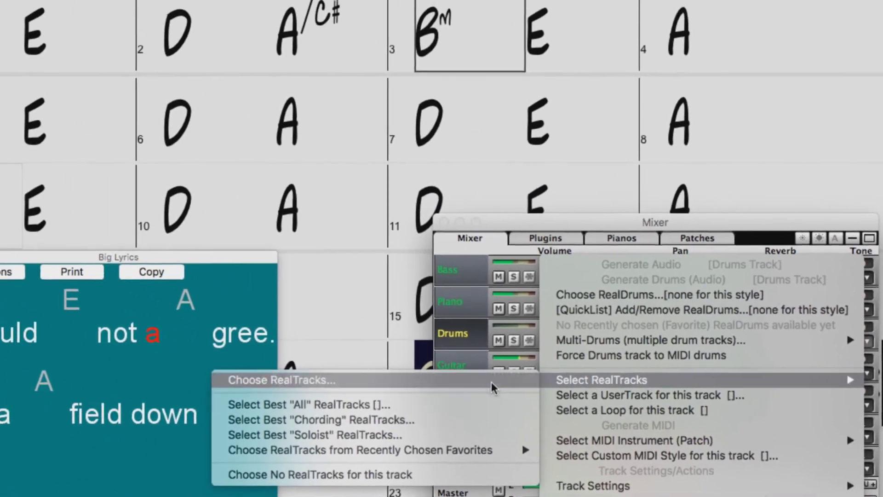
pyautogui.click(448, 363)
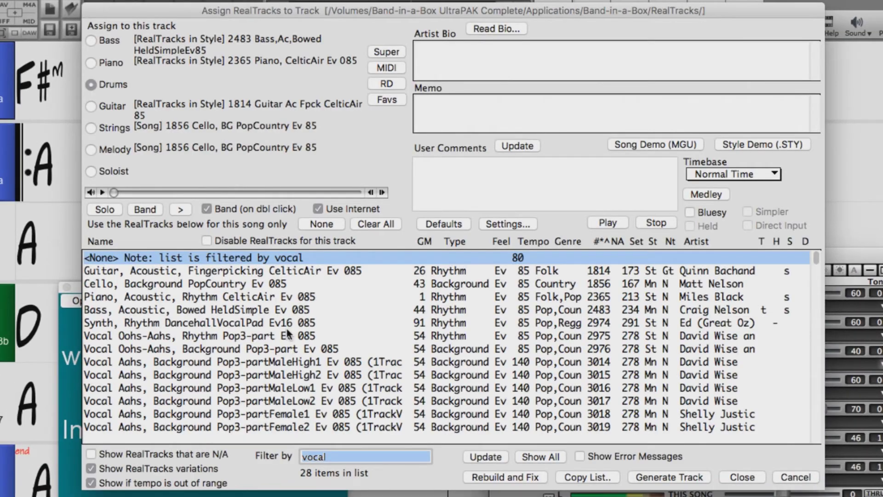
pyautogui.click(288, 335)
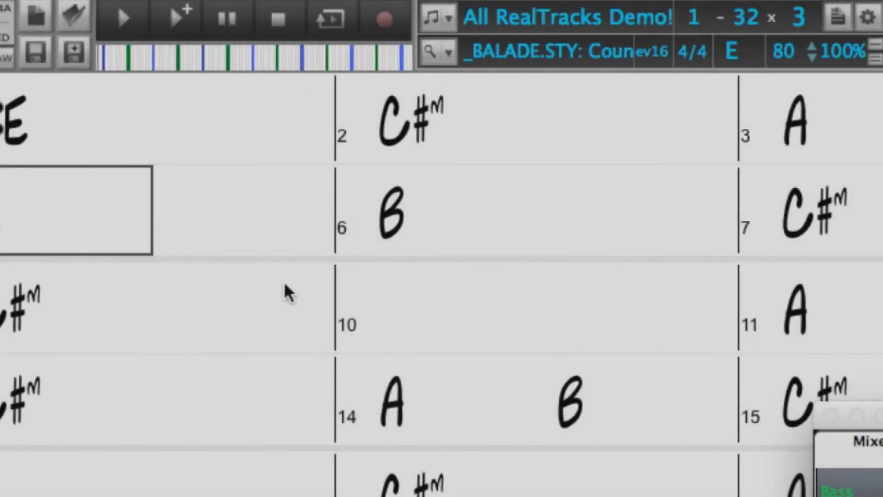
# - Filter the available styles by "vocal" and examine the track line-ups of _OOHLALA, _LALAOOH and _LAZYDAY
pyautogui.click(426, 48)
pyautogui.write('vocal')
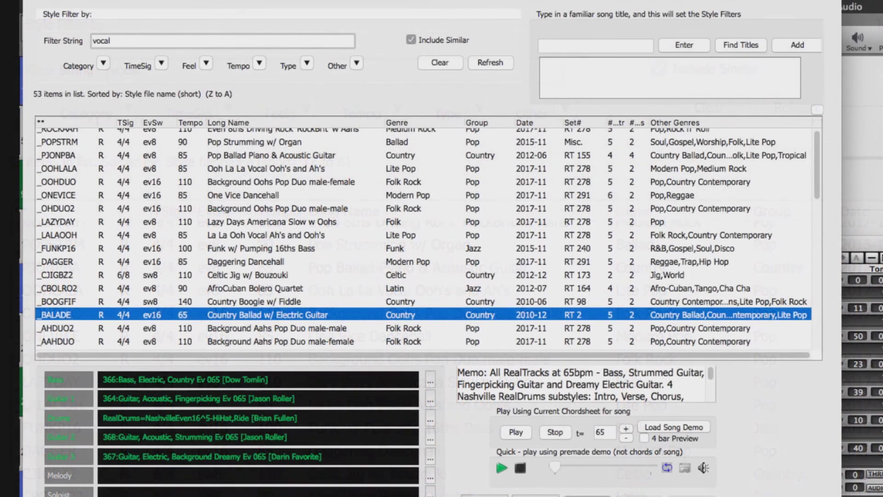
pyautogui.scroll(-3, 244, 151)
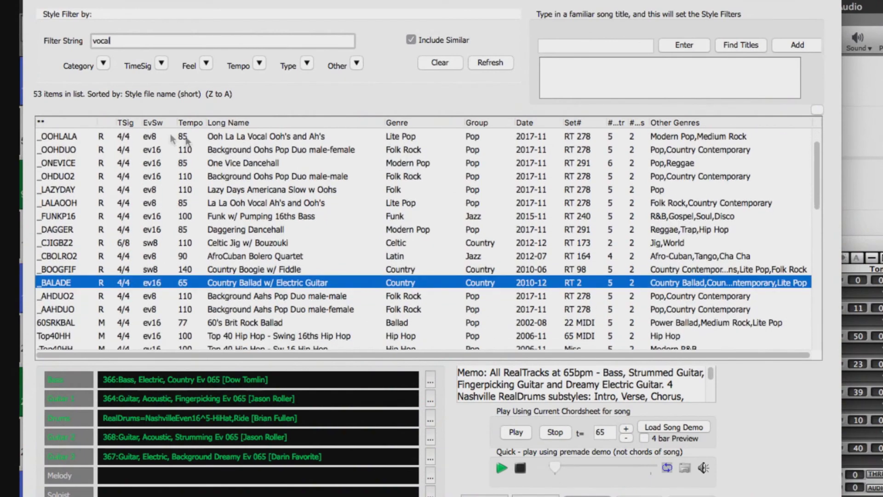
pyautogui.click(85, 136)
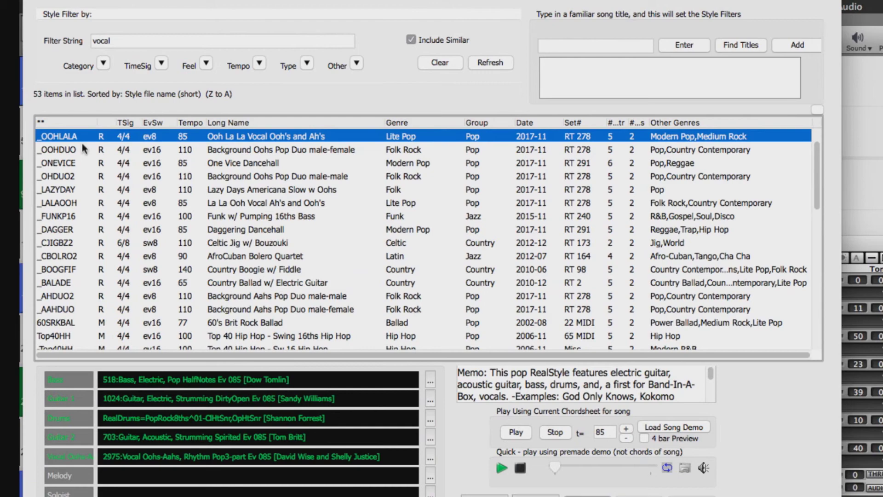
pyautogui.click(64, 203)
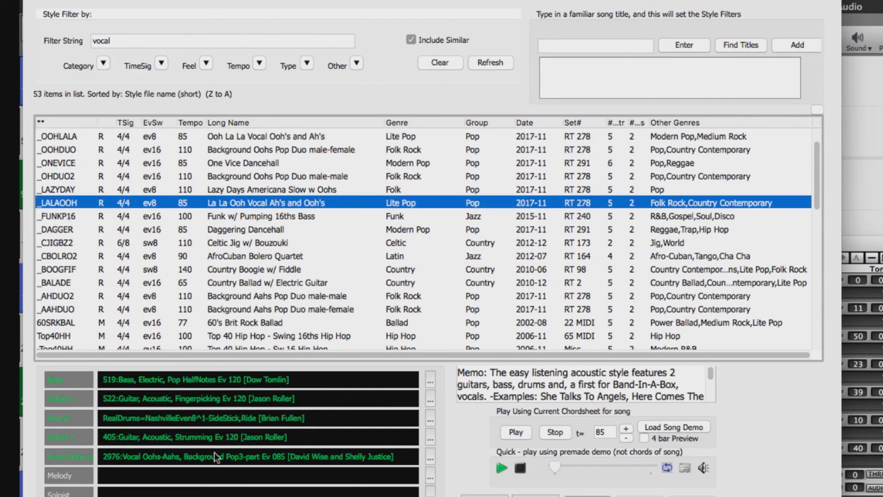
pyautogui.click(60, 191)
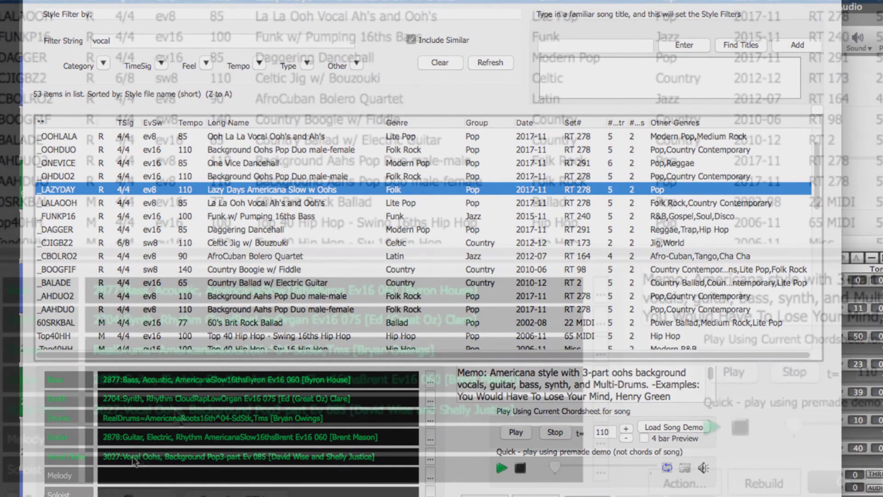